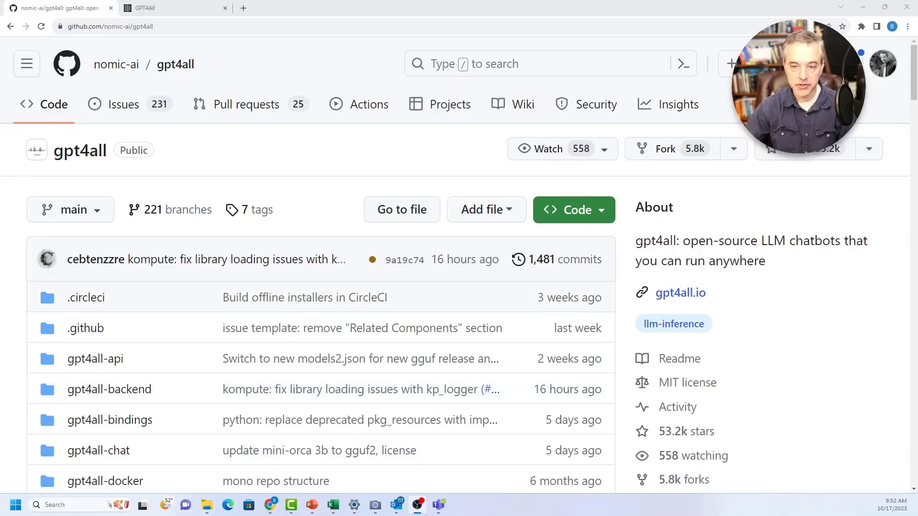
Open the gpt4all repository's Releases page and review the v2.5.0-pre1 notes and its expanded list of installer assets.
scroll(45, 405, "down", 4)
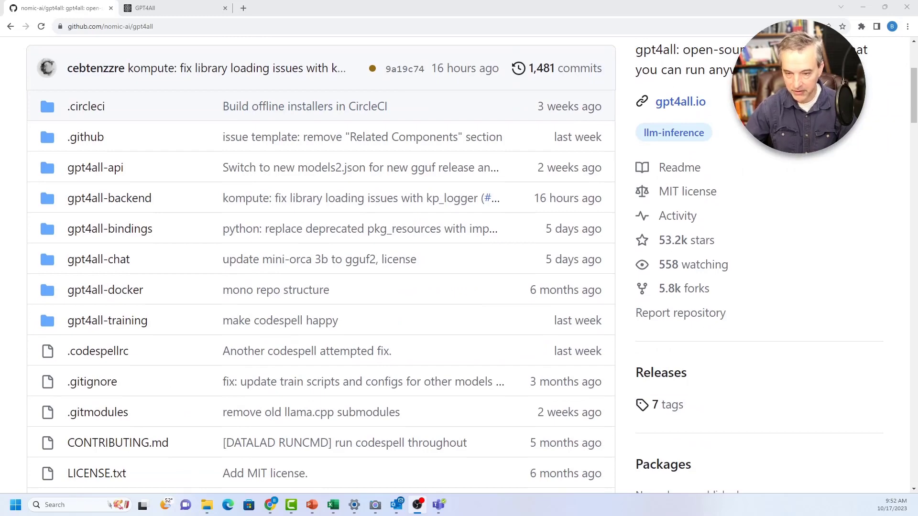
scroll(320, 267, "up", 2)
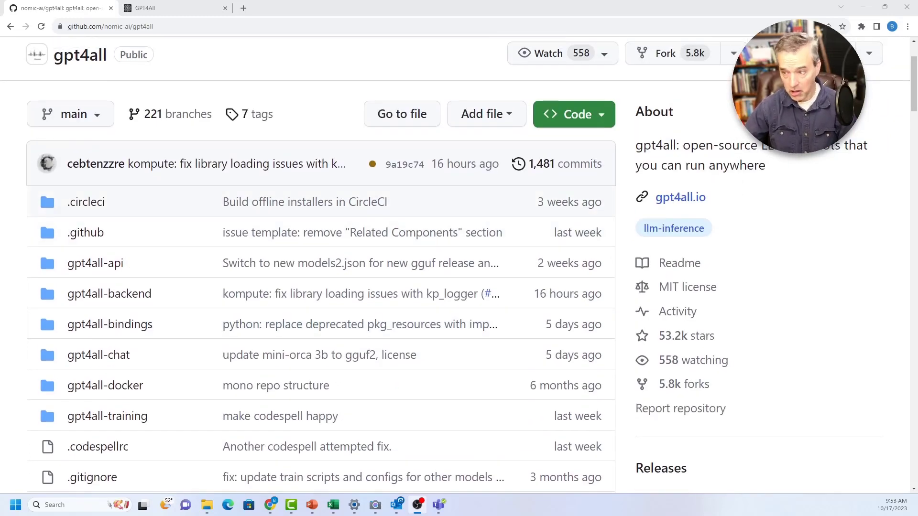
scroll(45, 187, "down", 3)
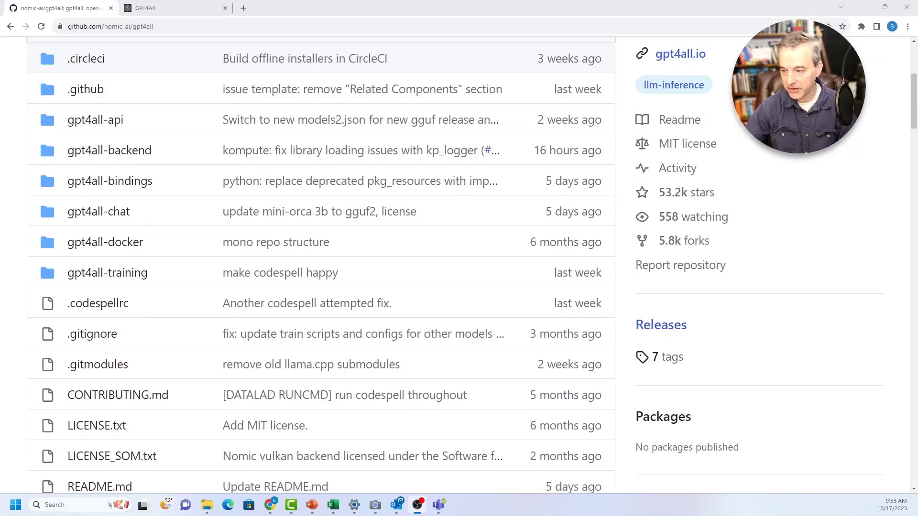
left_click(661, 325)
scroll(660, 325, "down", 5)
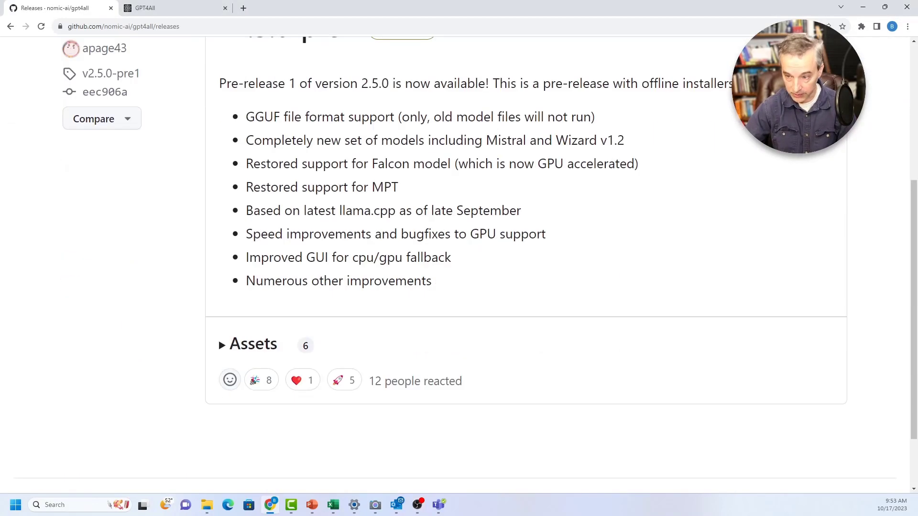
scroll(526, 263, "down", 2)
left_click(248, 264)
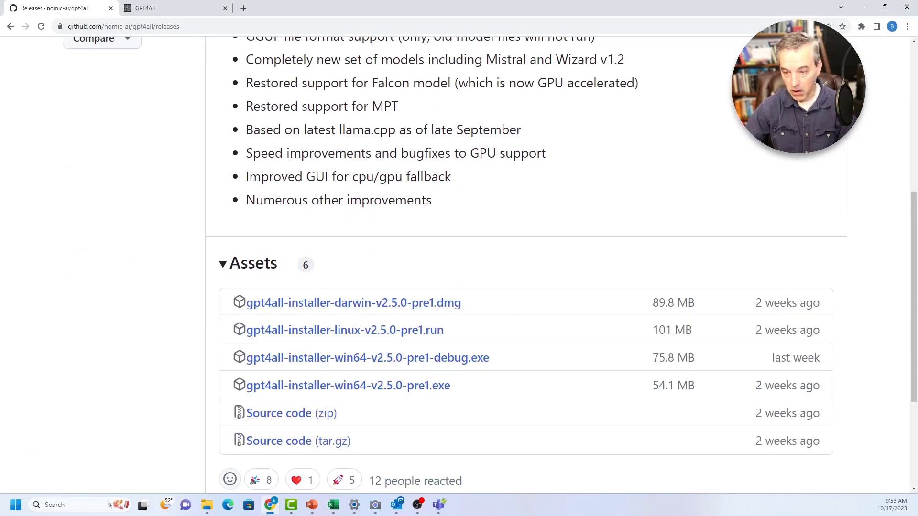
scroll(526, 263, "up", 9)
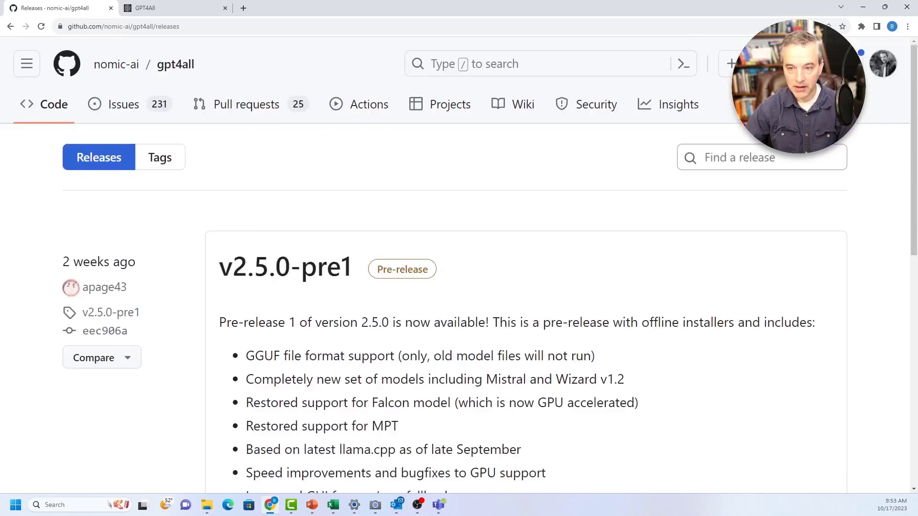
Switch to the GPT4All website and review the desktop installers, the listed capabilities and the Windows installation instructions.
key("ctrl+Tab")
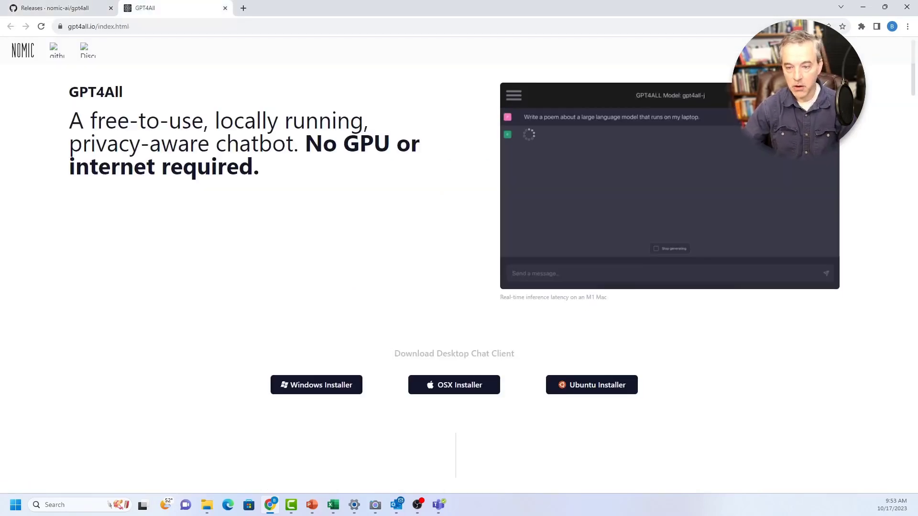
scroll(454, 277, "down", 1)
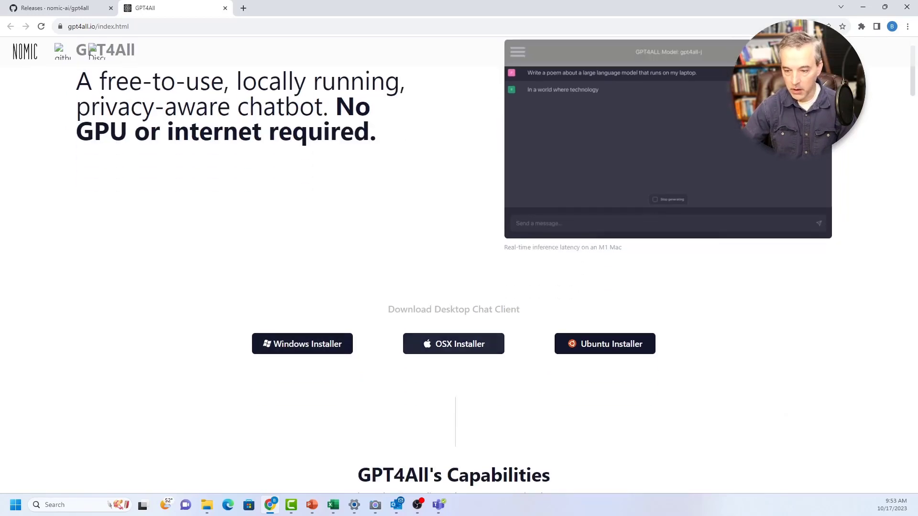
scroll(454, 277, "down", 7)
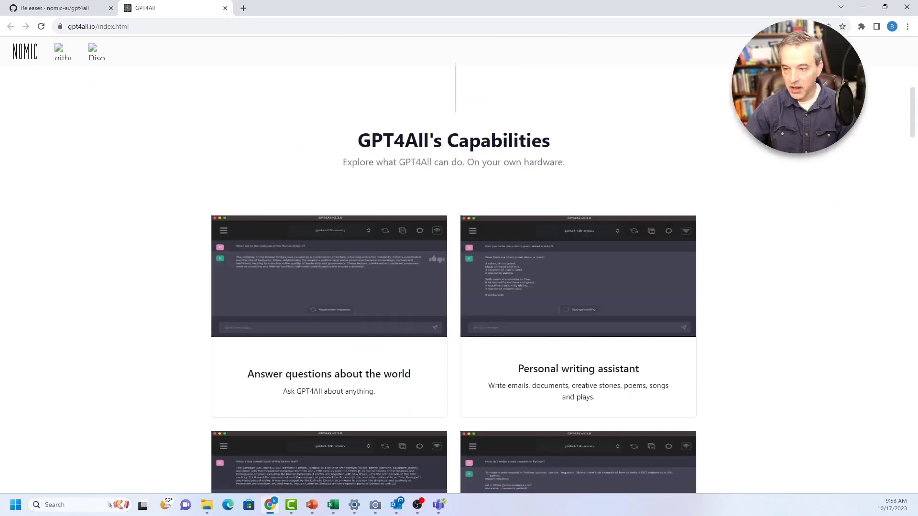
scroll(455, 277, "down", 2)
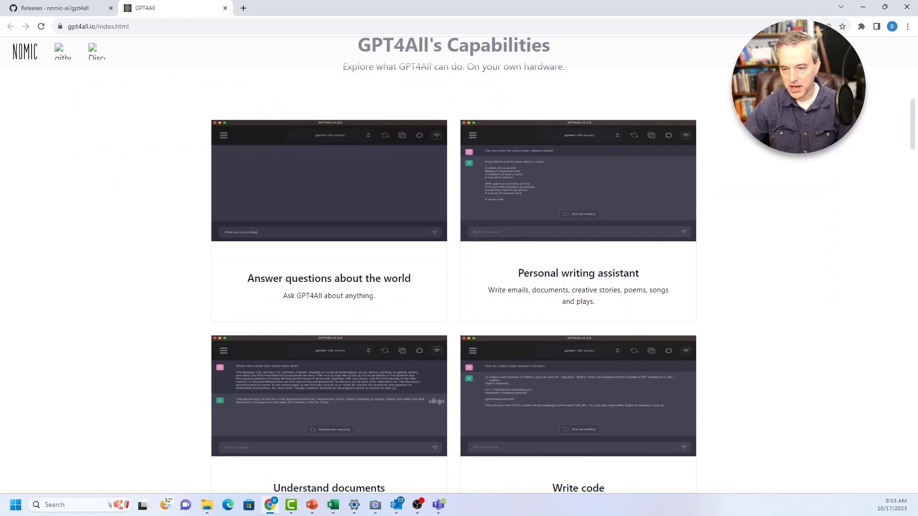
scroll(455, 277, "down", 3)
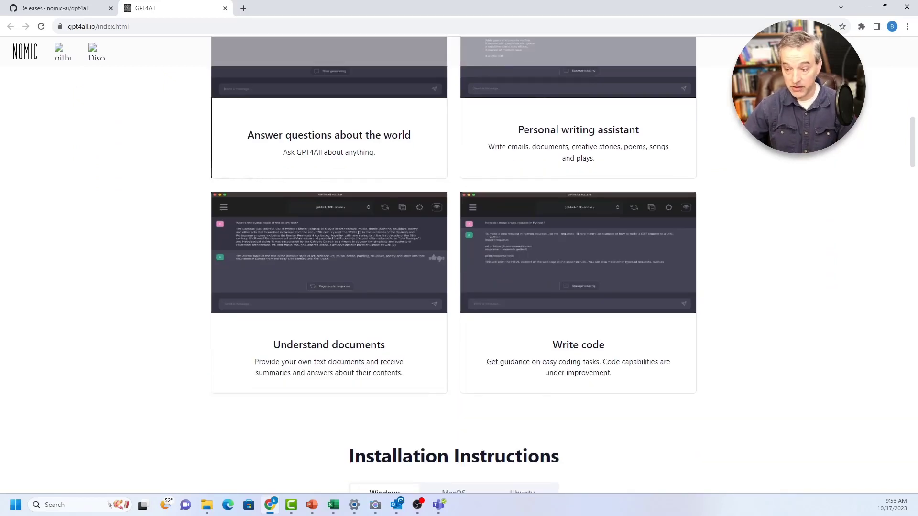
scroll(454, 268, "down", 2)
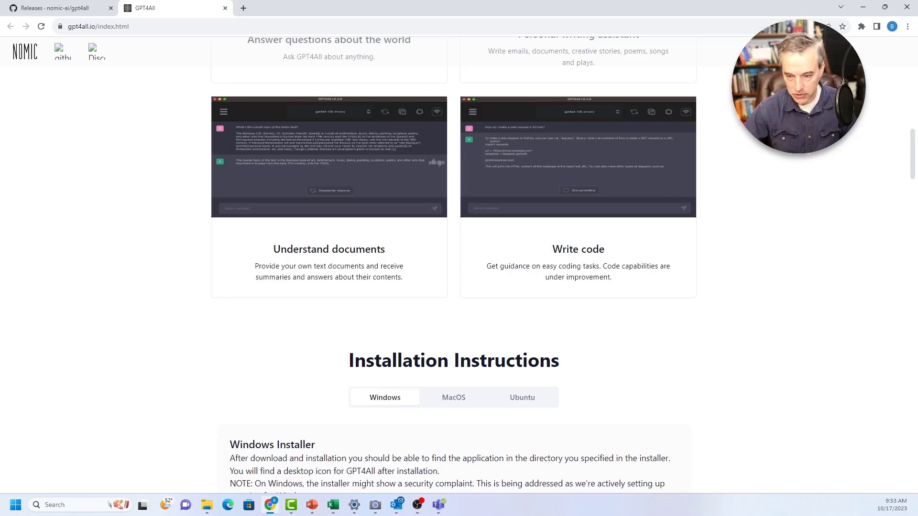
scroll(458, 263, "down", 5)
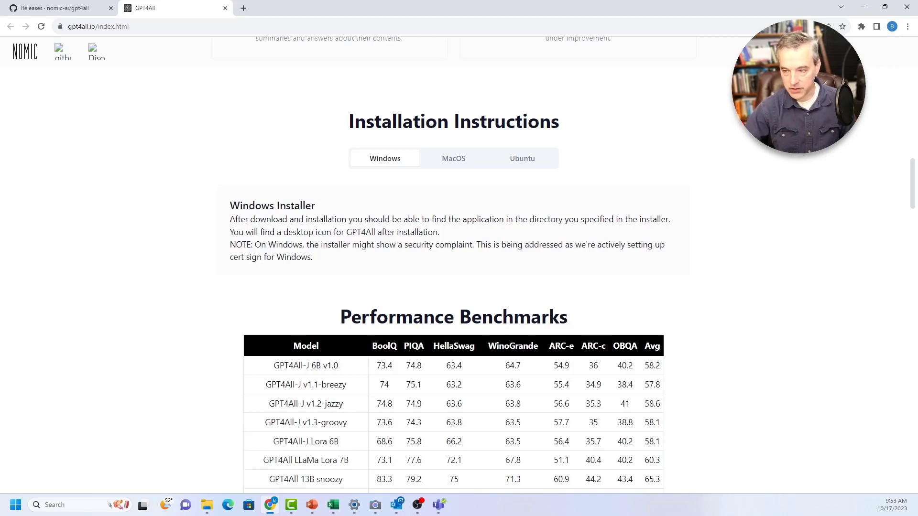
Examine the Performance Benchmarks table down to its last model, highlighting the Nous-Puffin row and the block of model scores.
scroll(459, 263, "down", 3)
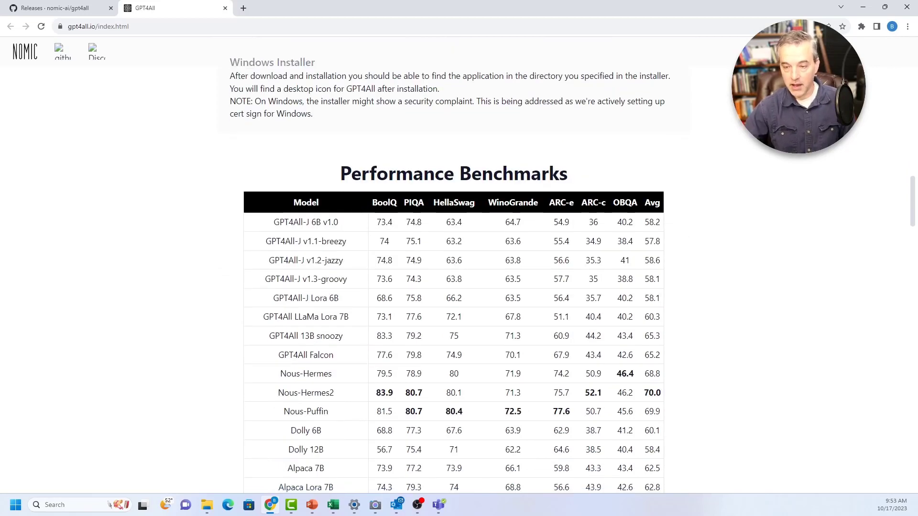
scroll(459, 286, "down", 2)
left_click_drag(274, 126, 660, 253)
scroll(335, 207, "down", 12)
scroll(660, 253, "up", 12)
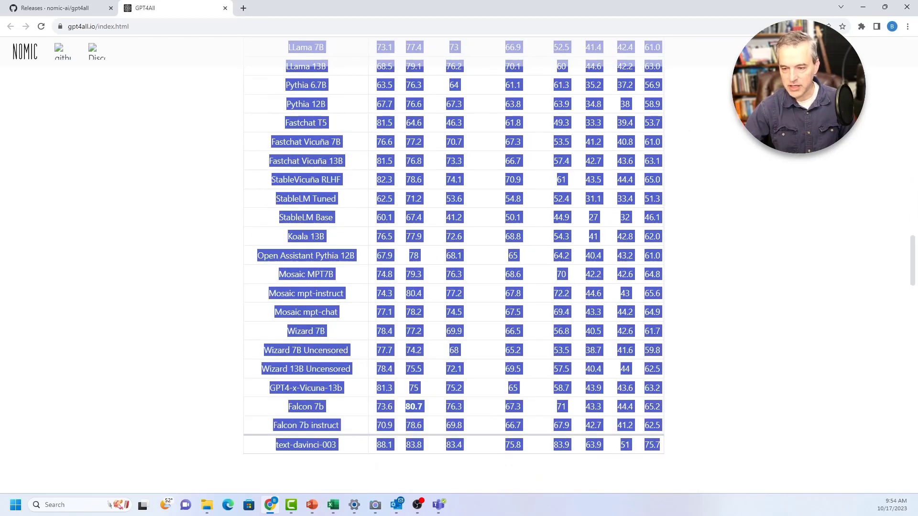
left_click(659, 254)
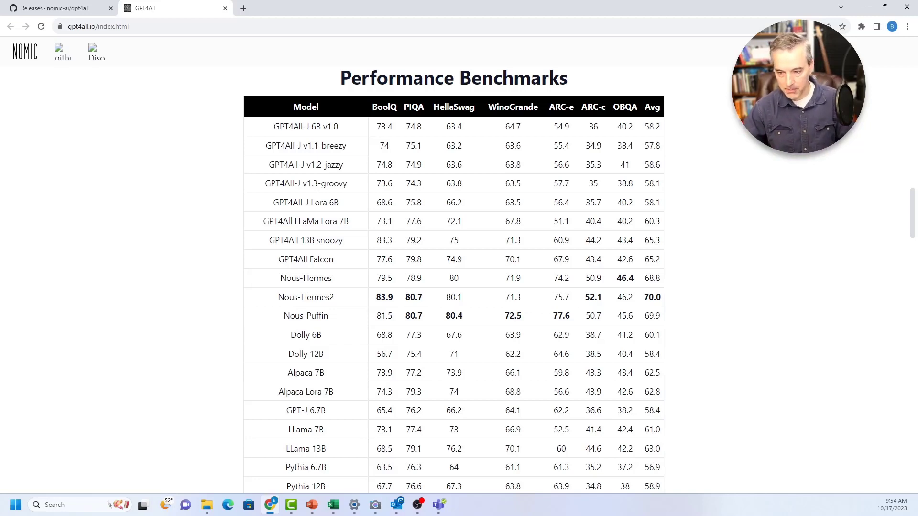
left_click_drag(283, 316, 662, 317)
left_click(662, 316)
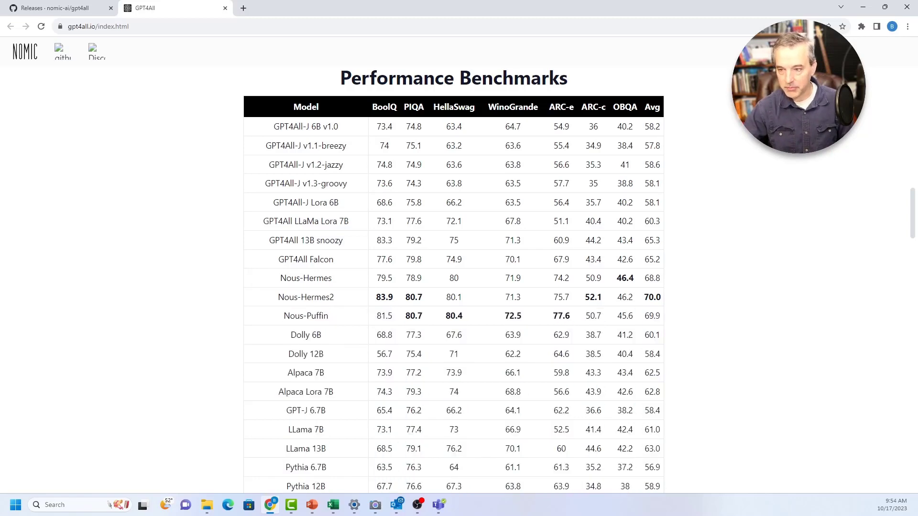
left_click_drag(372, 107, 662, 490)
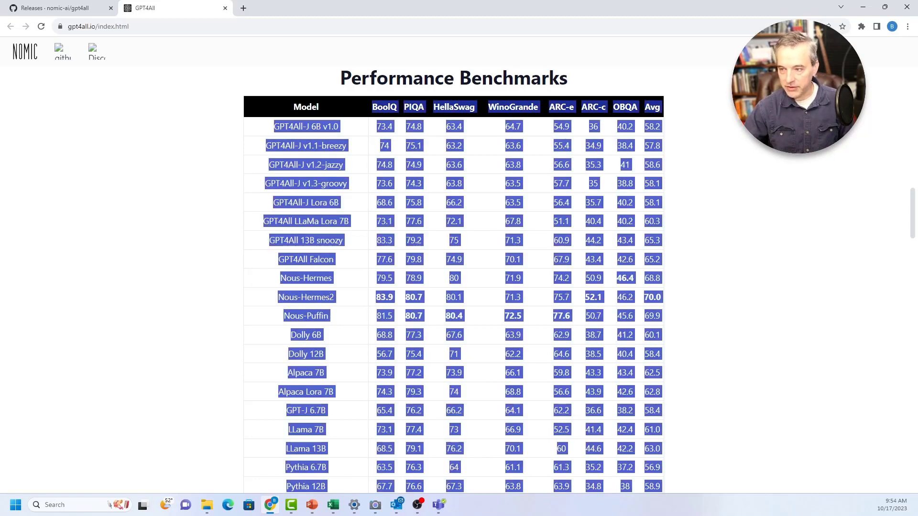
left_click(662, 490)
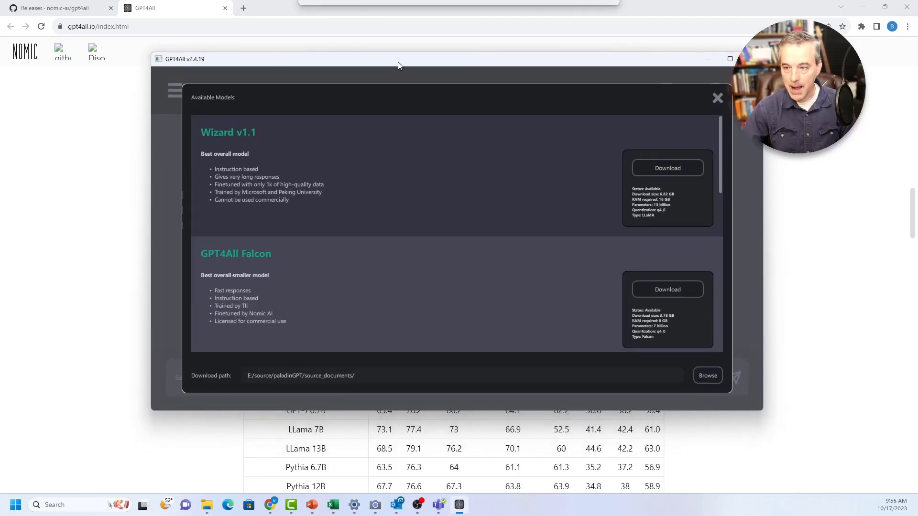
Maximize the GPT4All desktop app and examine the available models, including the additional ones revealed by expanding the list.
left_click(729, 57)
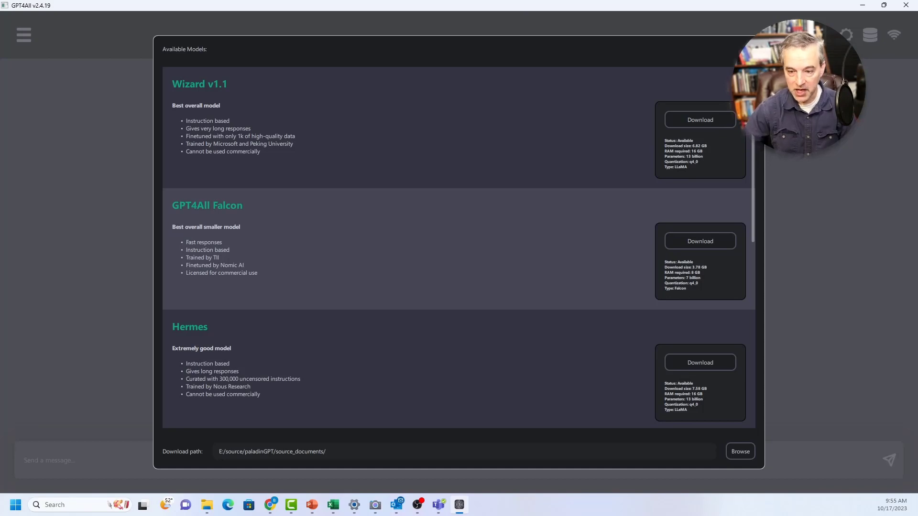
scroll(459, 248, "down", 10)
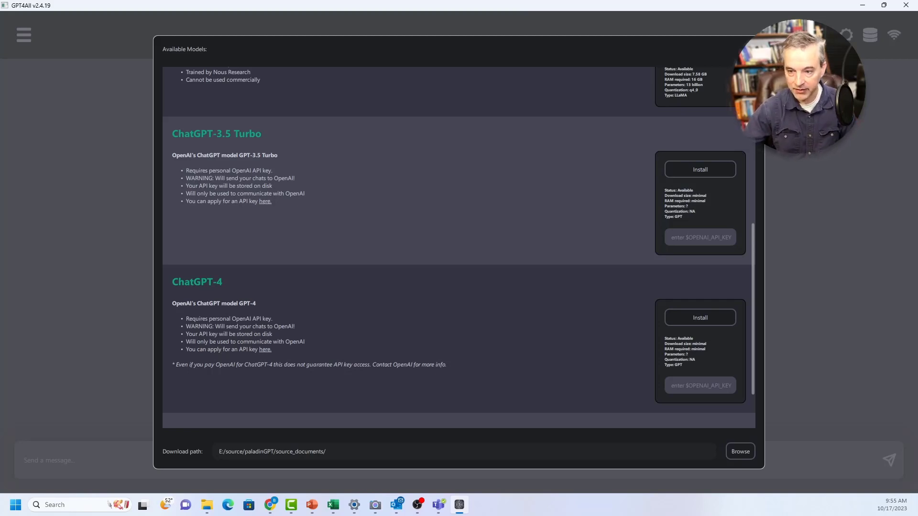
scroll(459, 247, "up", 6)
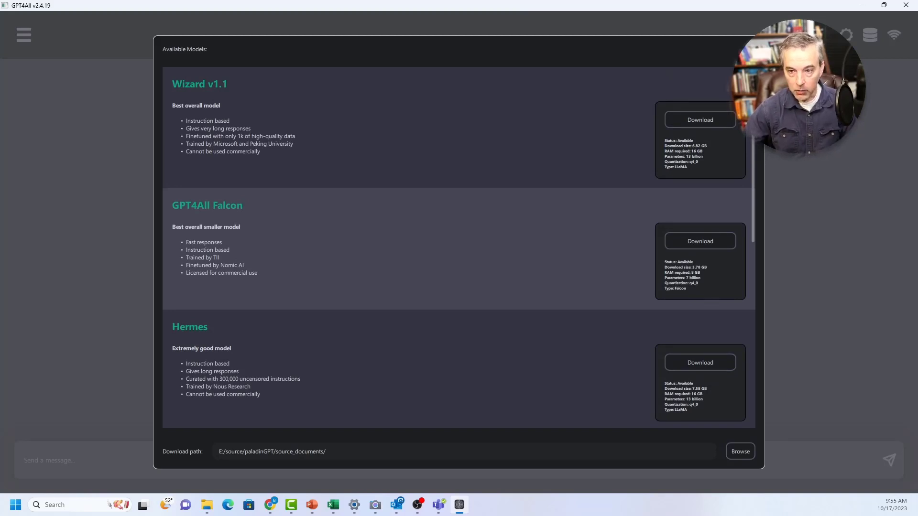
scroll(458, 247, "down", 7)
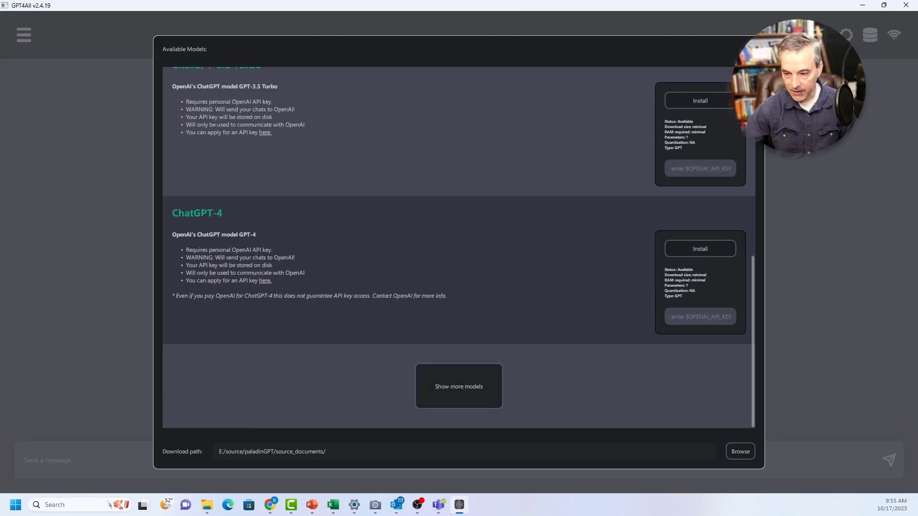
left_click(459, 387)
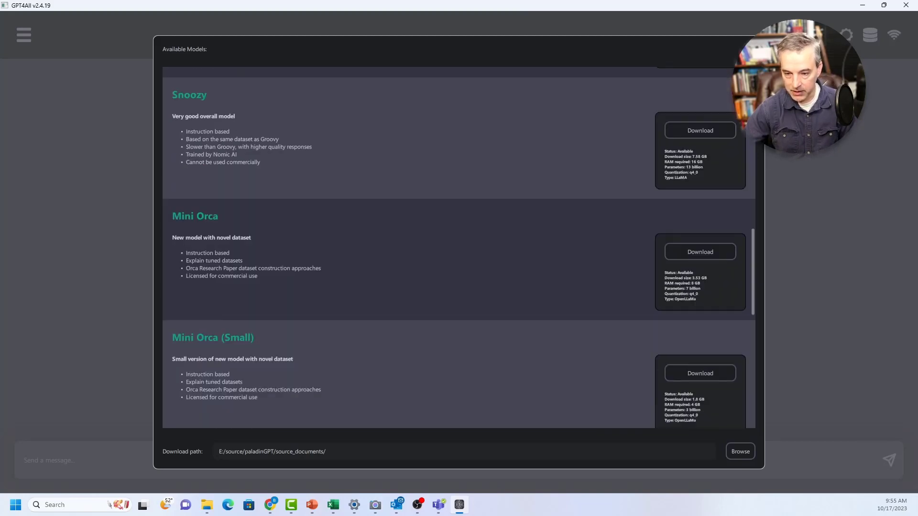
scroll(459, 386, "down", 10)
scroll(459, 247, "down", 2)
left_click(459, 386)
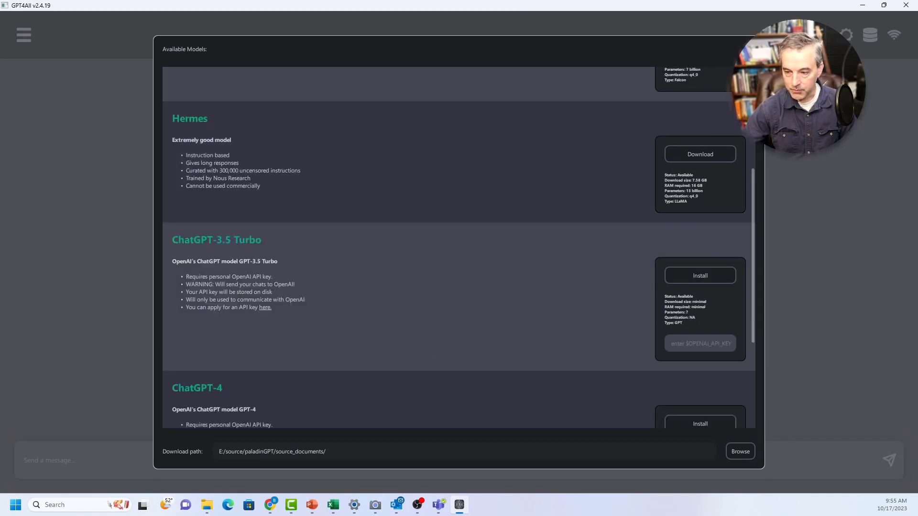
Download the Wizard v1.1 model from the available models.
scroll(458, 386, "down", 3)
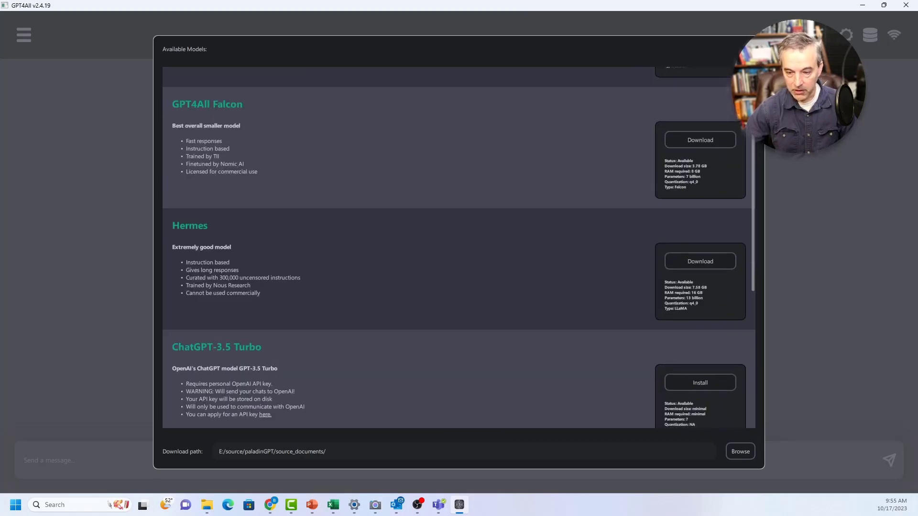
scroll(459, 247, "up", 7)
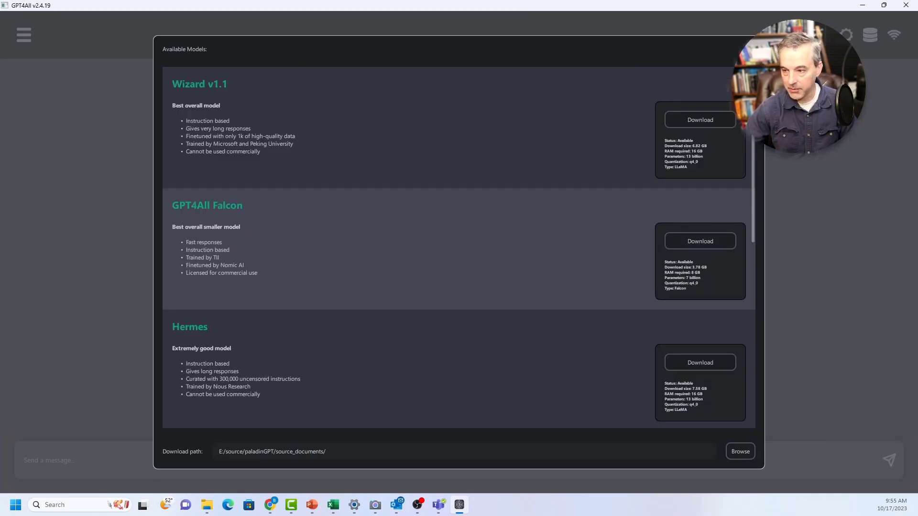
left_click(700, 119)
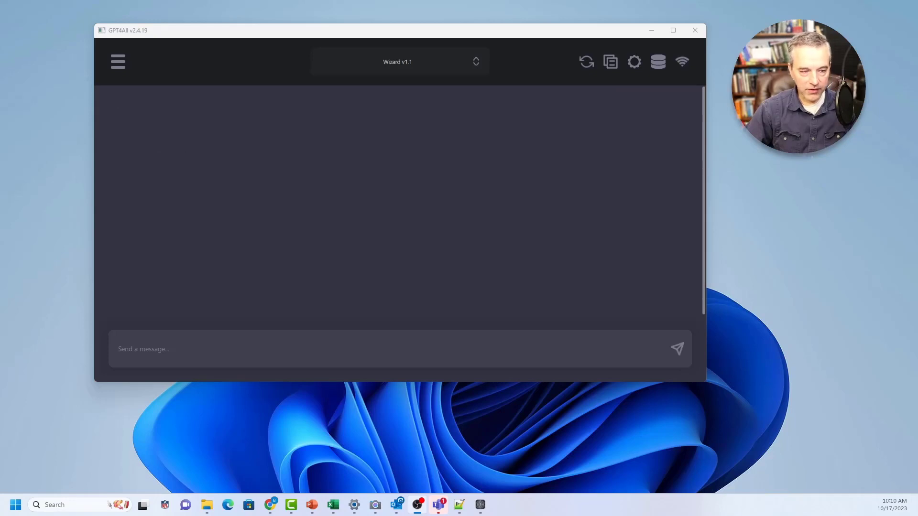
Set the device to CPU in the application's general settings.
left_click_drag(399, 33, 404, 46)
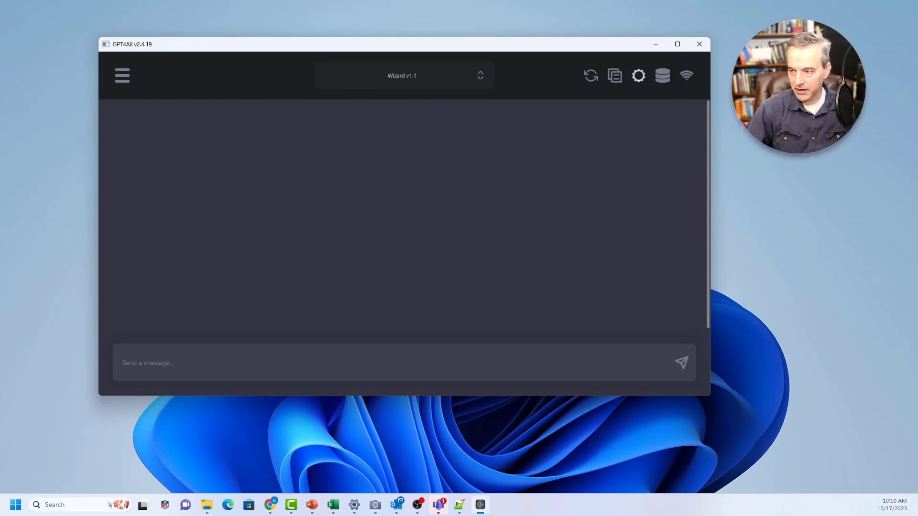
left_click(638, 75)
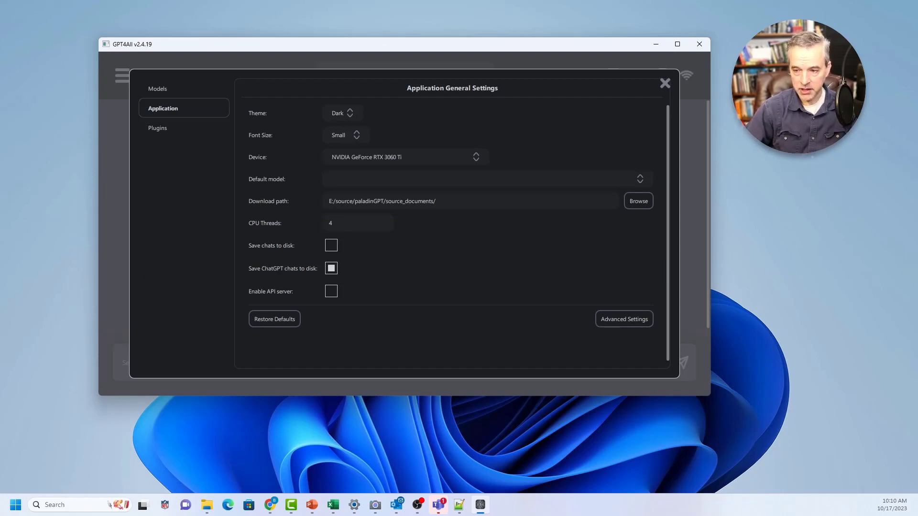
left_click(404, 157)
left_click(344, 212)
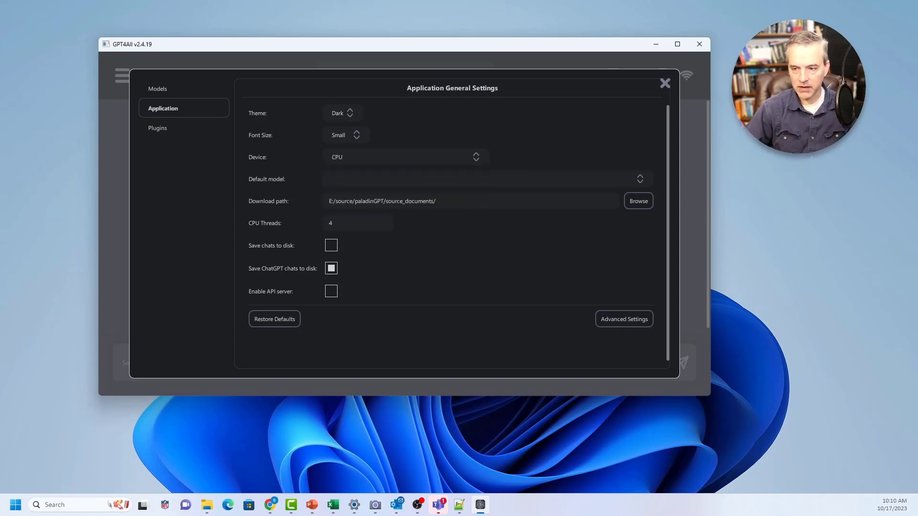
Set the device to NVIDIA GeForce RTX 3060 Ti and close the settings.
left_click(405, 156)
left_click(366, 193)
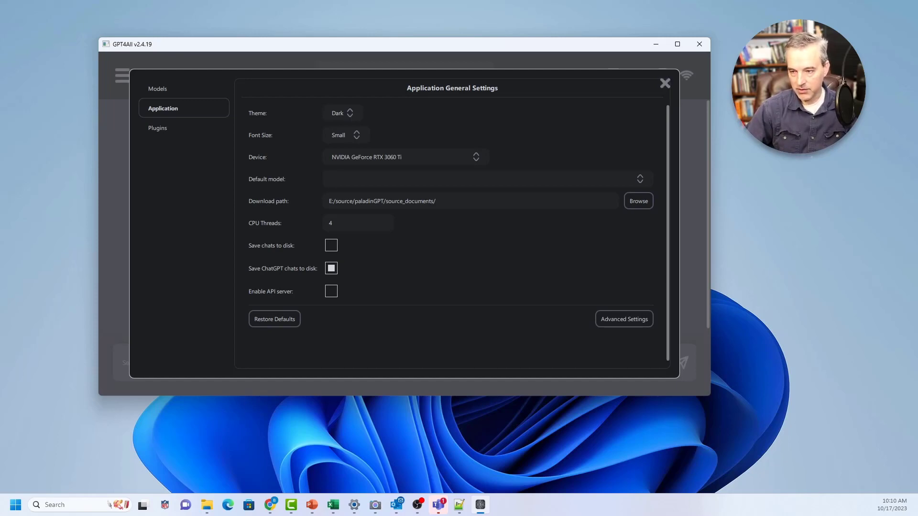
left_click(665, 83)
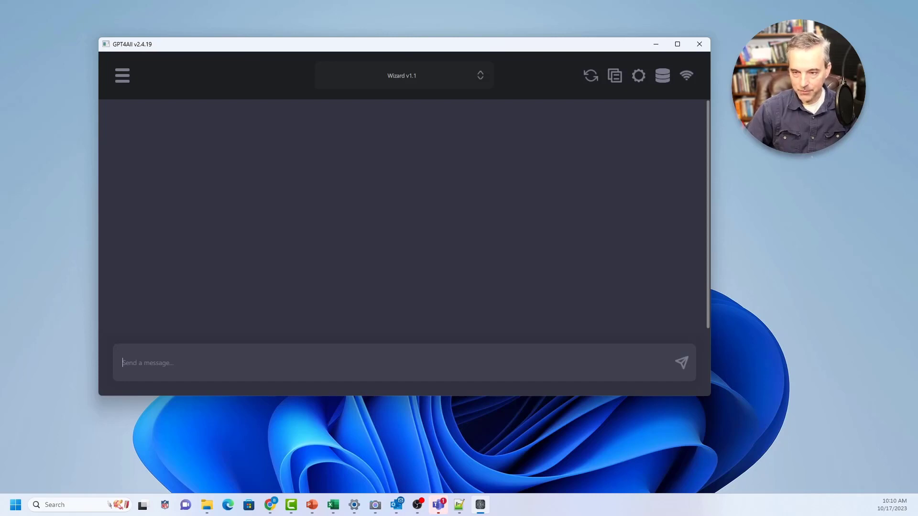
Check which installed models can be chosen for the chat, keeping Wizard v1.1 selected.
left_click_drag(450, 47, 452, 42)
left_click(404, 70)
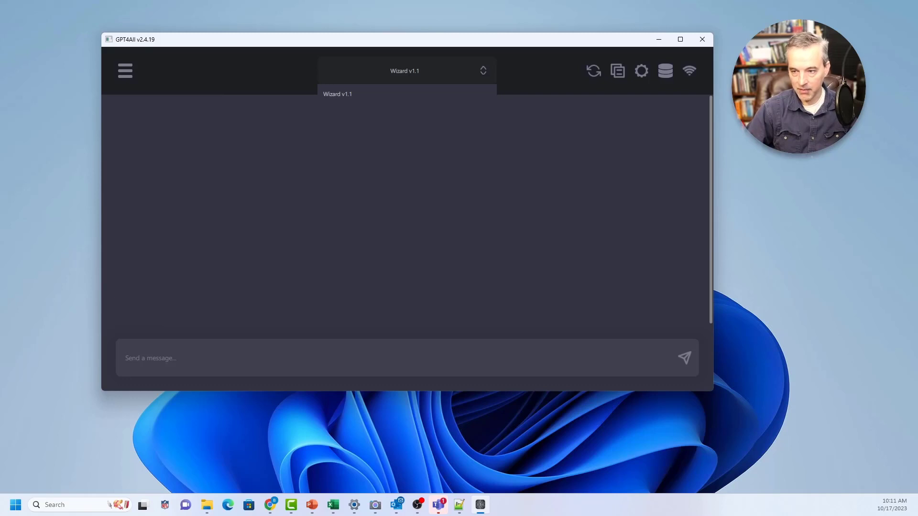
key("Escape")
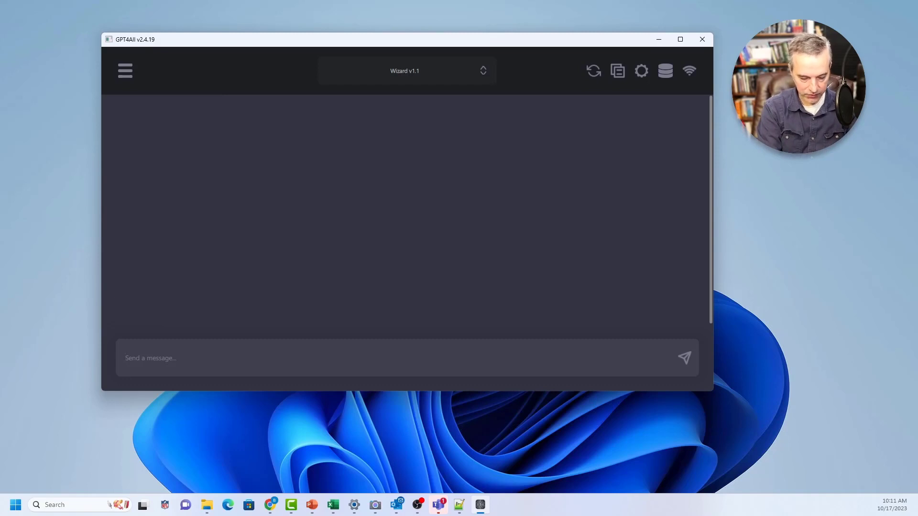
Send the chatbot the prompt "tell me aboutr the berlin wall".
type("te")
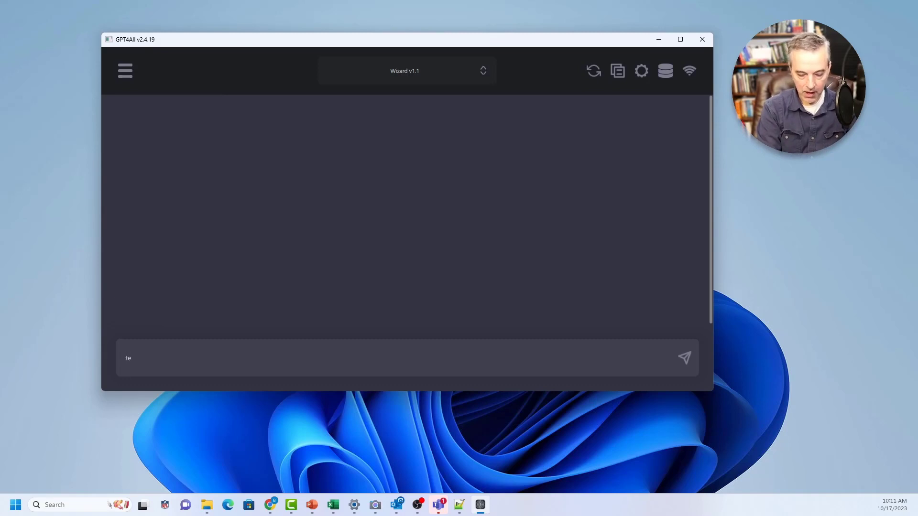
type("ll me aboutr the ")
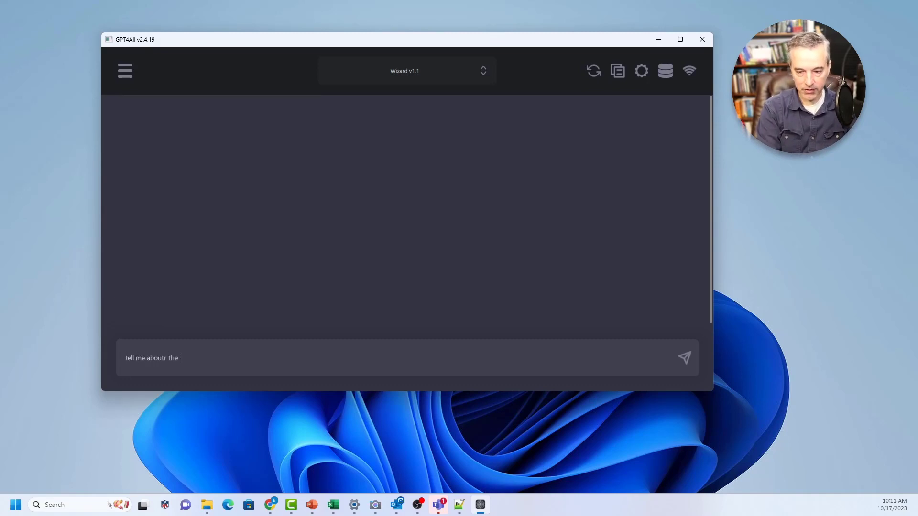
type("berlin ")
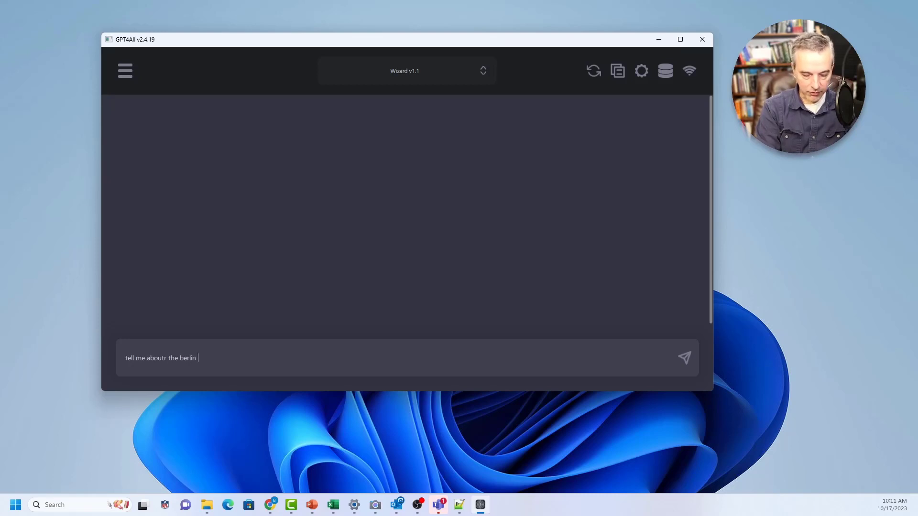
type("wall")
key("Return")
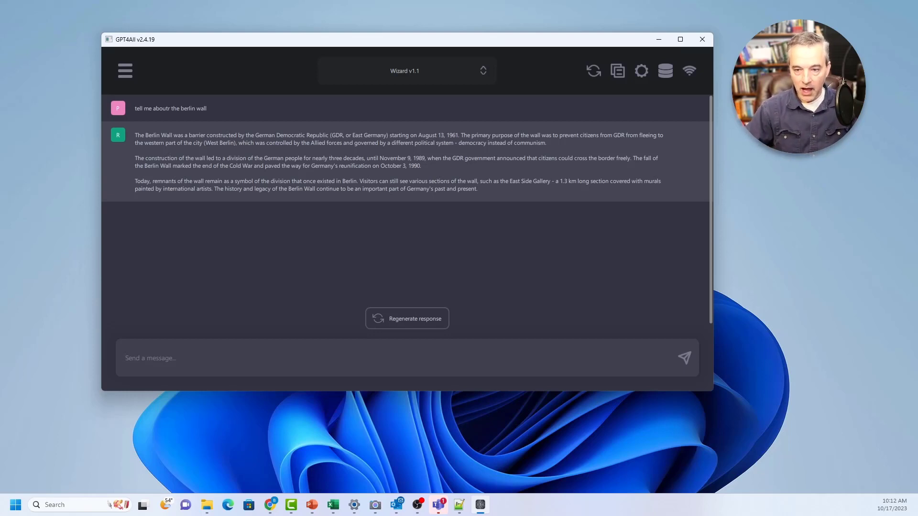
Send 'can you please correct this sentence: "this is a a stentence that I'm am typing and I have no idea if I am agetting anything right."'.
left_click_drag(135, 109, 206, 108)
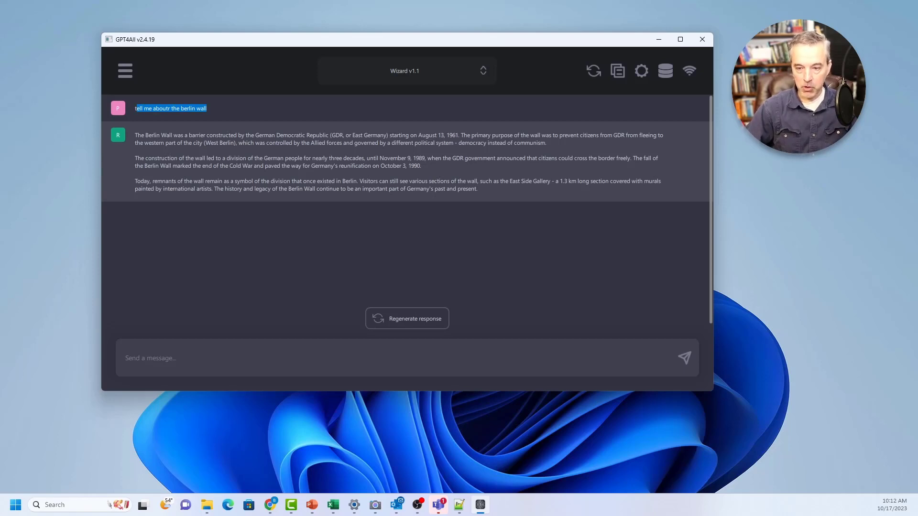
left_click(125, 359)
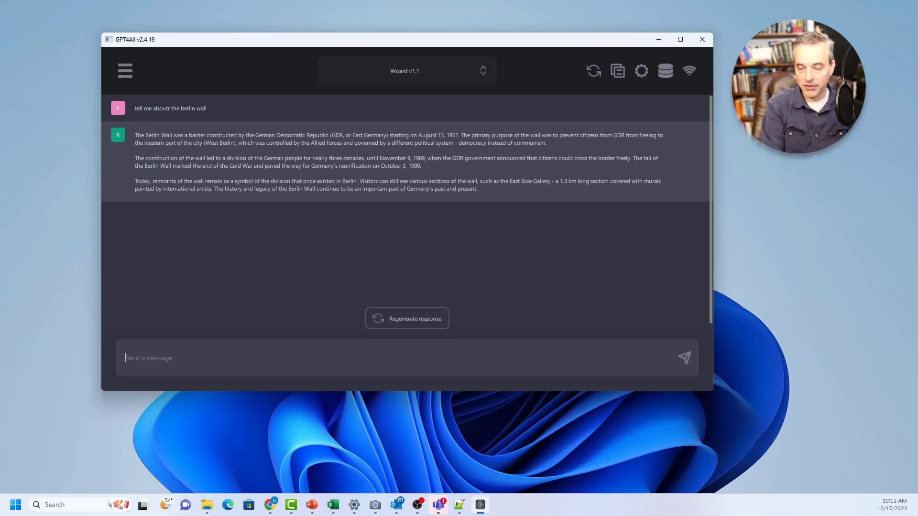
type("can you please correcty this sentence")
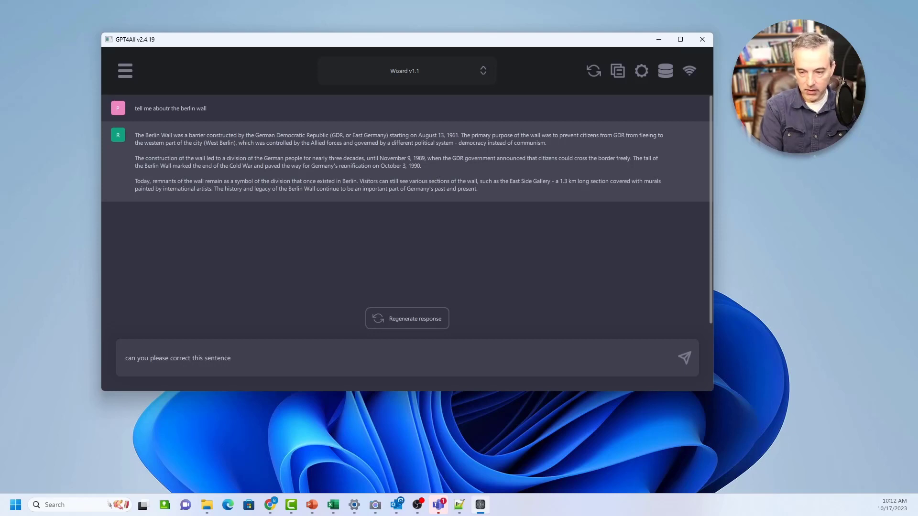
type(": \"this is ")
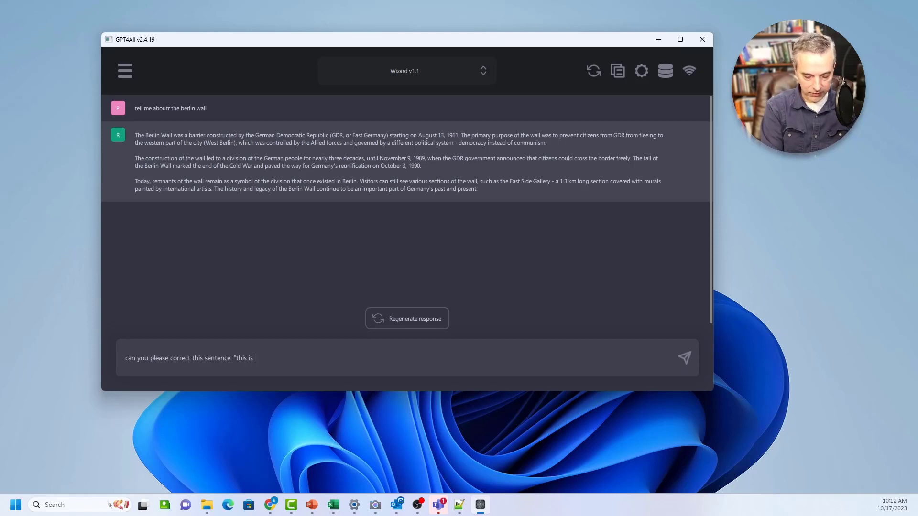
type("a a stentence th")
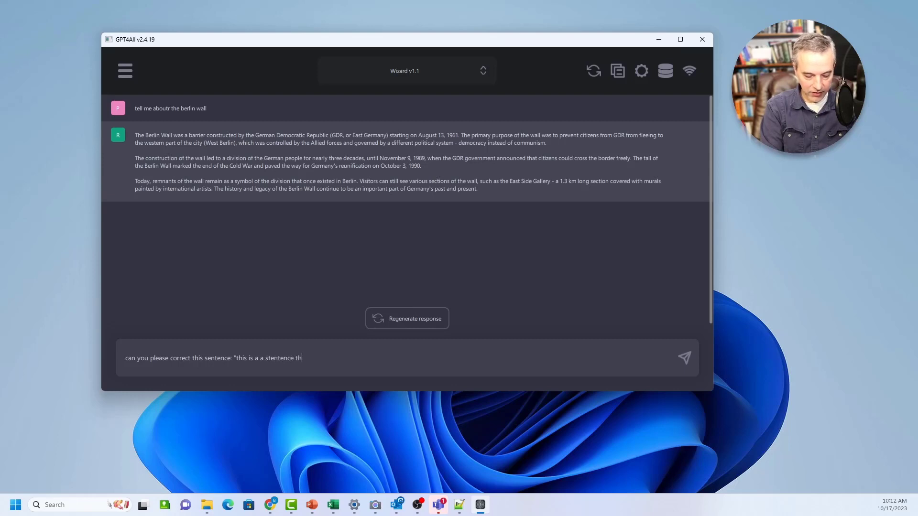
type("at I'm am typing and I have no idea if I am agetting anything right.\"")
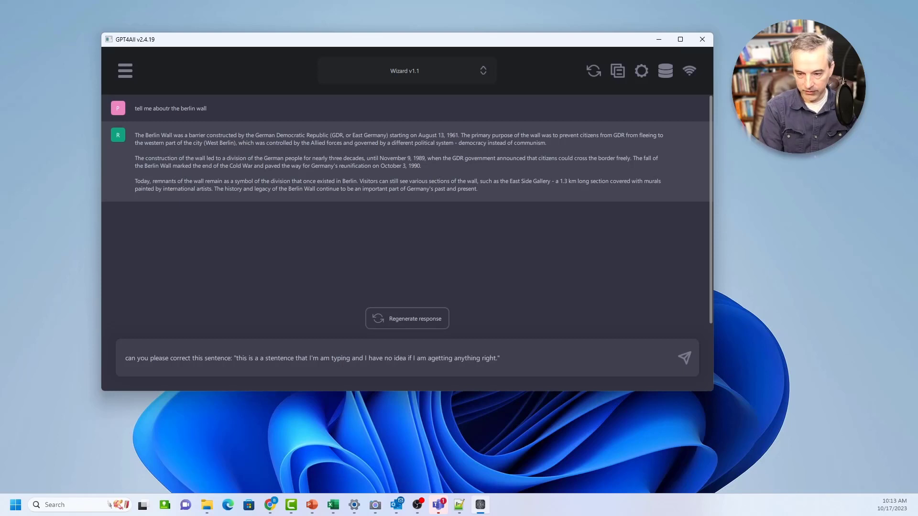
key("Return")
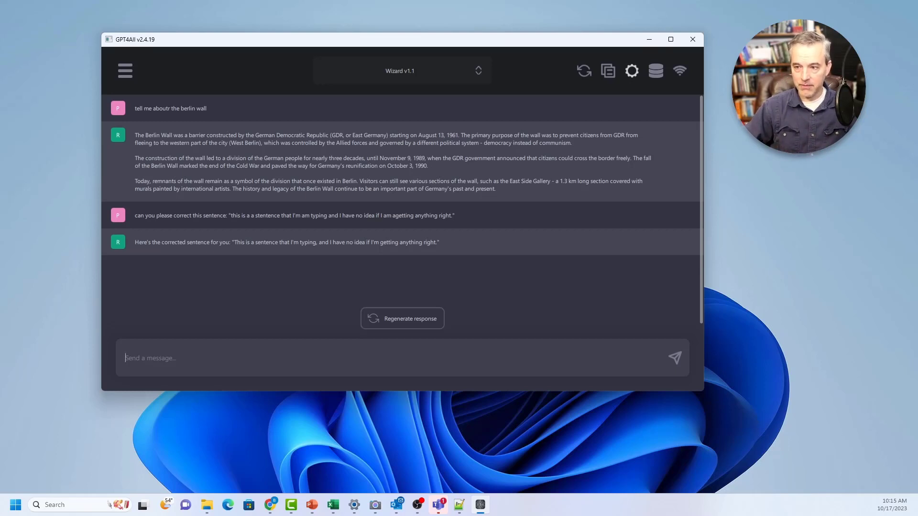
left_click_drag(481, 41, 518, 49)
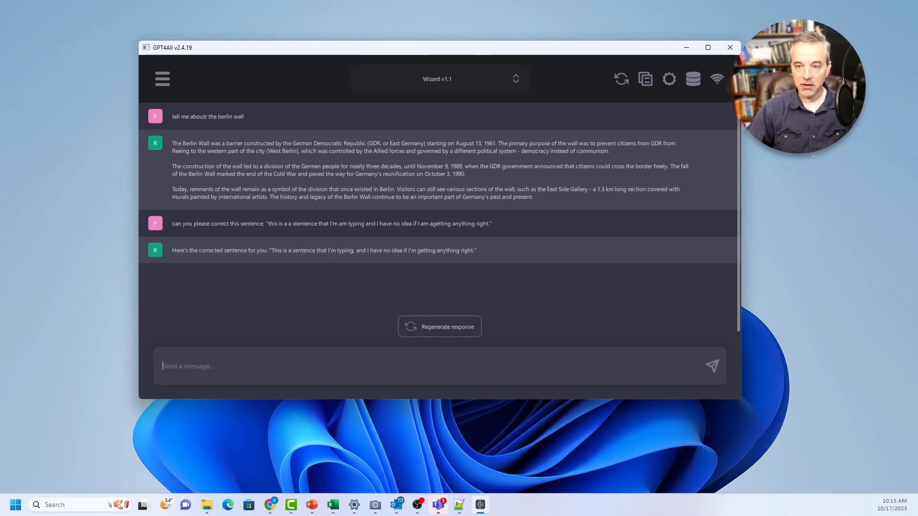